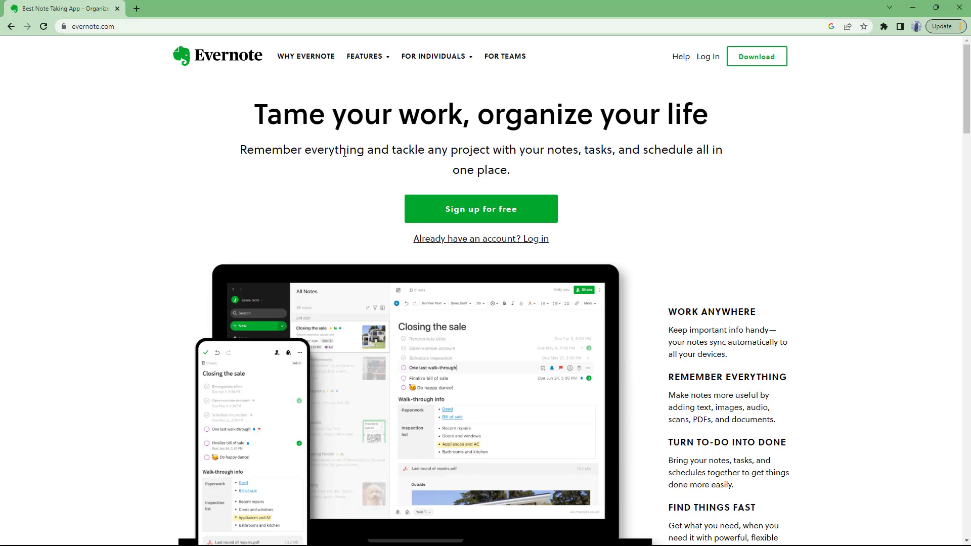
- Choose 'Sign up for free' and scroll past the plan comparison to the account creation form
{"action": "left_click", "coordinate": [479, 218]}
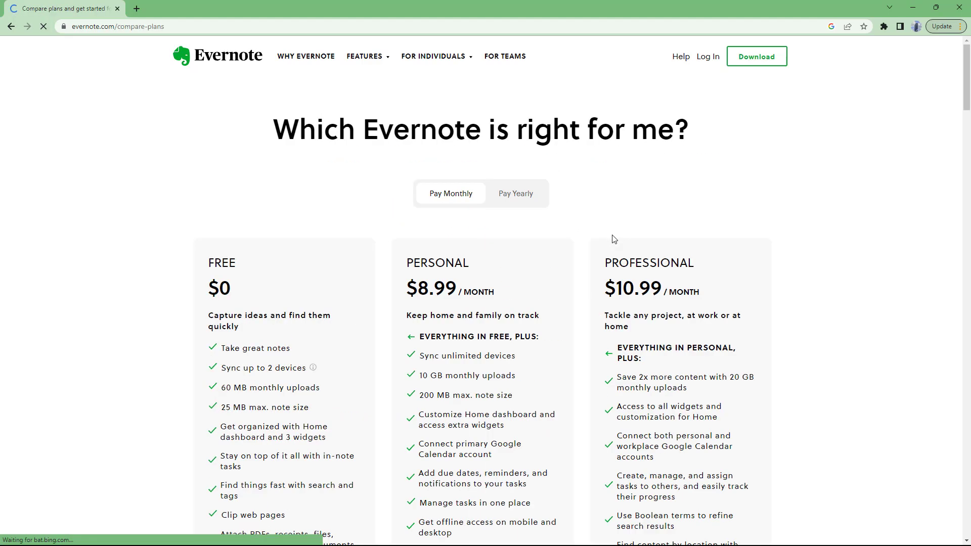
{"action": "scroll", "coordinate": [445, 218], "scroll_direction": "down", "scroll_amount": 3}
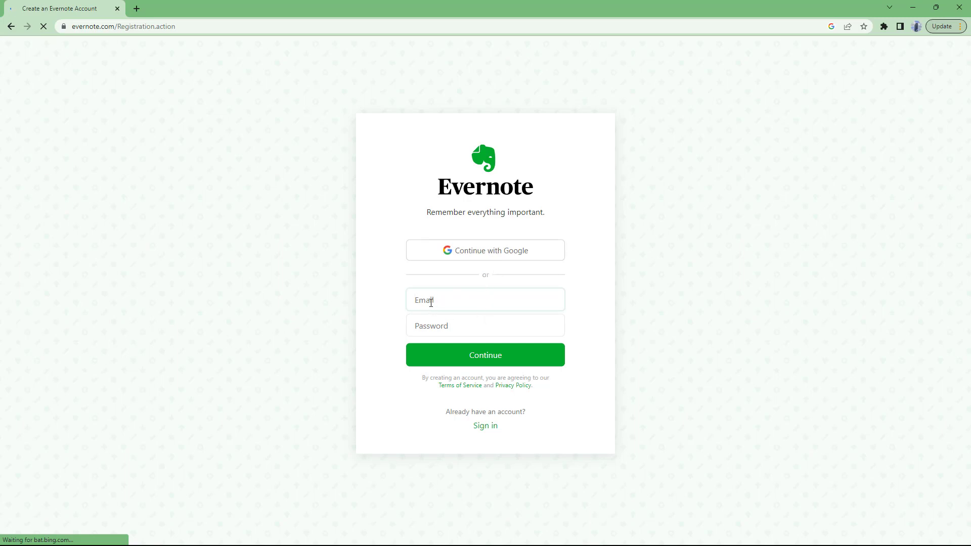
- Fill in the account e-mail from autofill and a strong password that passes the strength check
{"action": "type", "text": "t"}
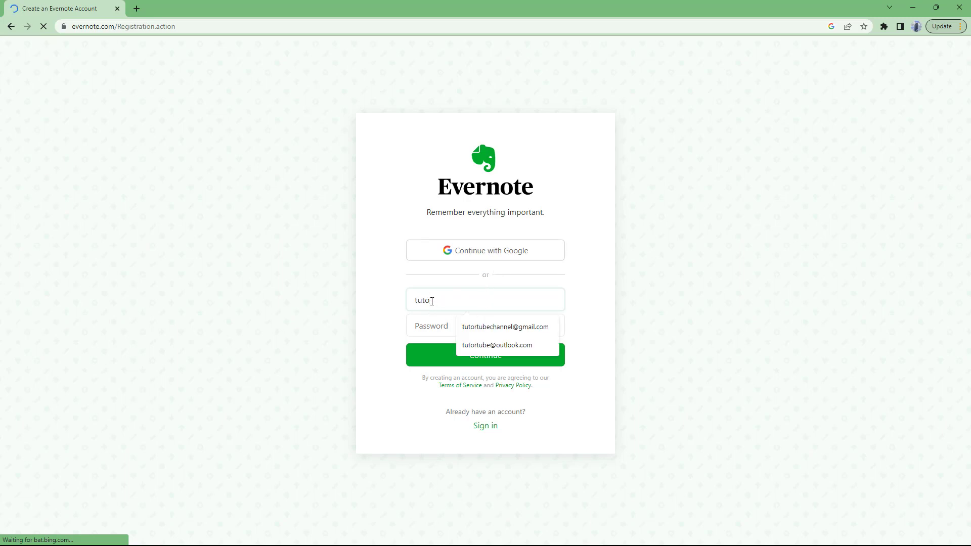
{"action": "type", "text": "uto"}
{"action": "left_click", "coordinate": [493, 328]}
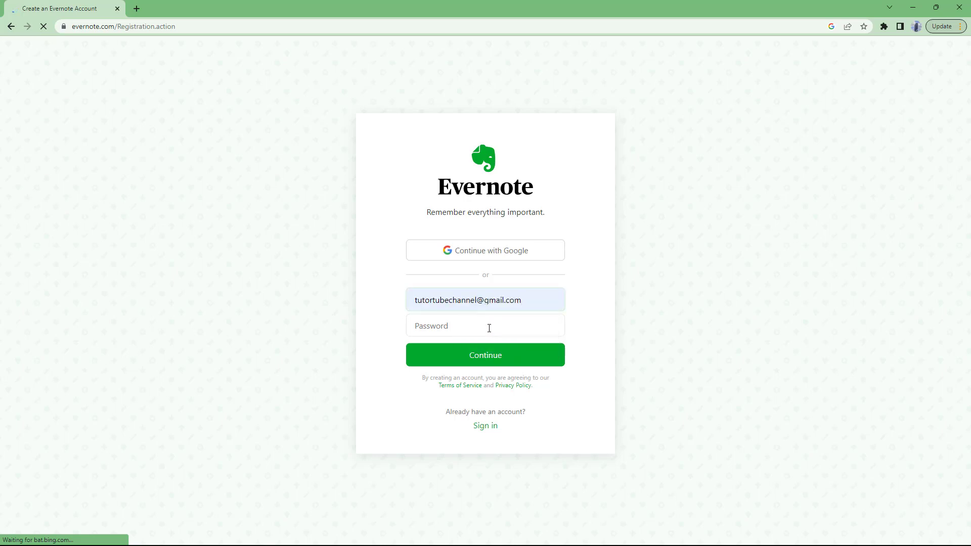
{"action": "left_click", "coordinate": [487, 327]}
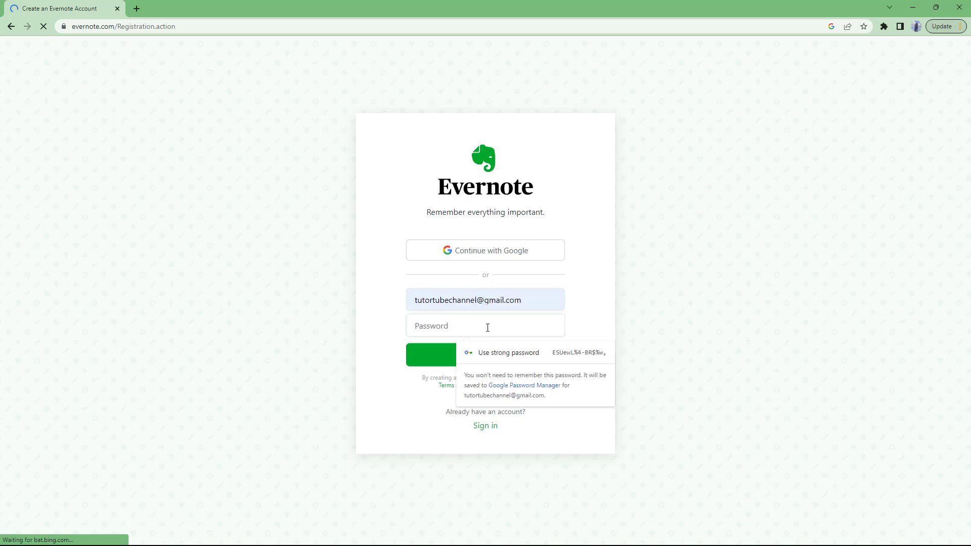
{"action": "type", "text": "•"}
{"action": "key", "text": "BackSpace"}
{"action": "type", "text": "•••••••••"}
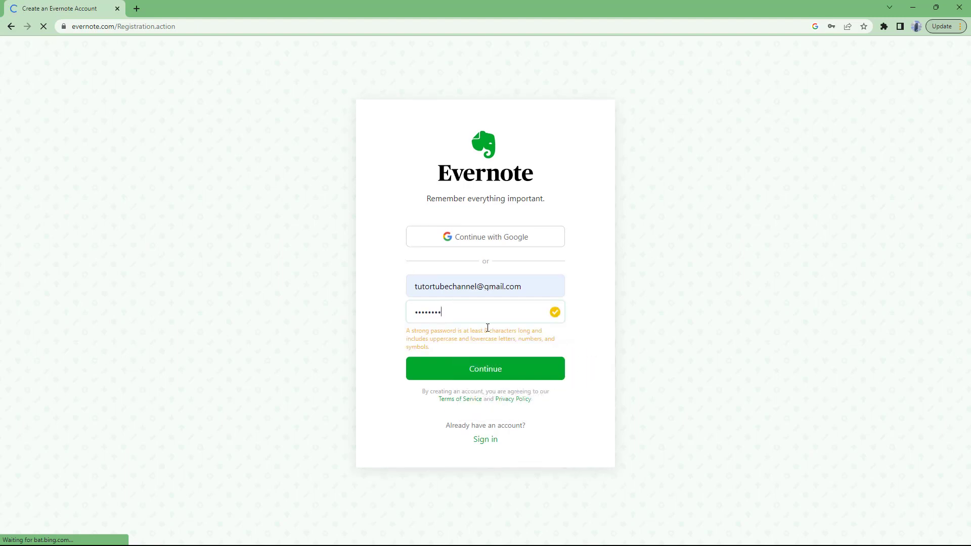
{"action": "double_click", "coordinate": [429, 315]}
{"action": "type", "text": "•"}
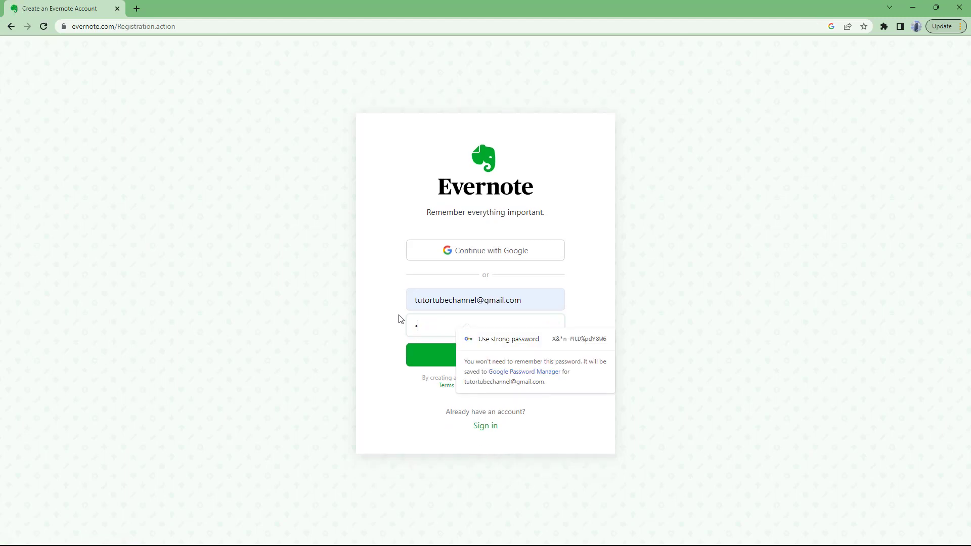
{"action": "type", "text": "••••••••"}
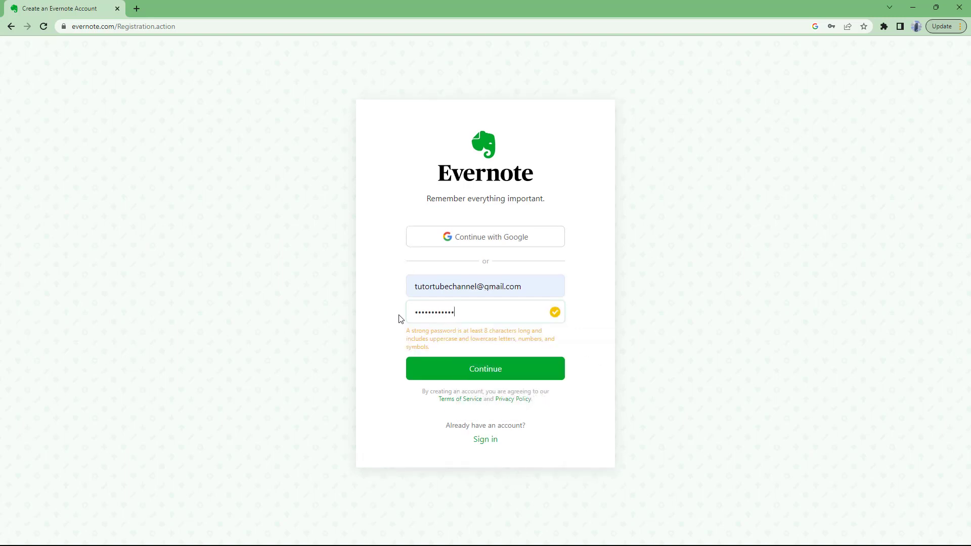
{"action": "left_click", "coordinate": [399, 318]}
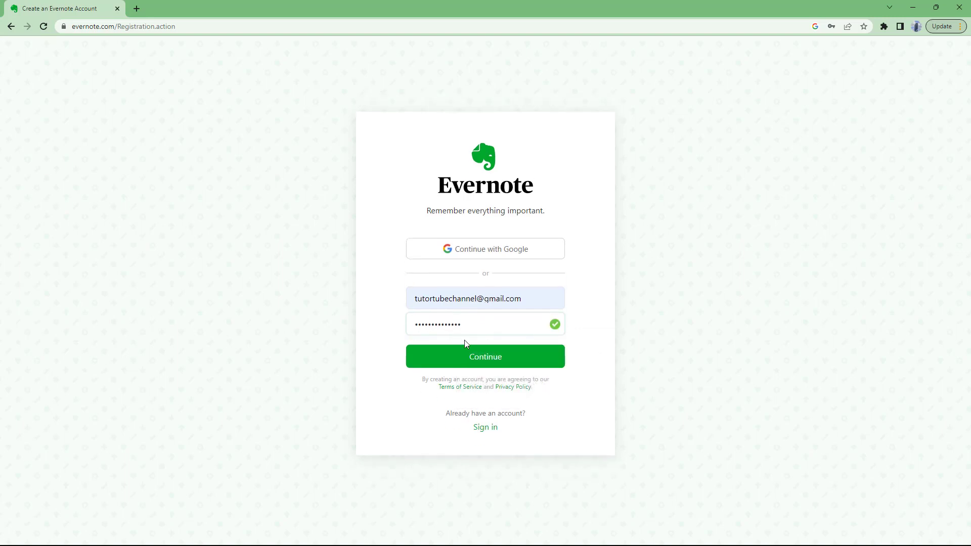
- Submit the sign-up form, allow site notifications, and close the personal trial offer
{"action": "left_click", "coordinate": [493, 361]}
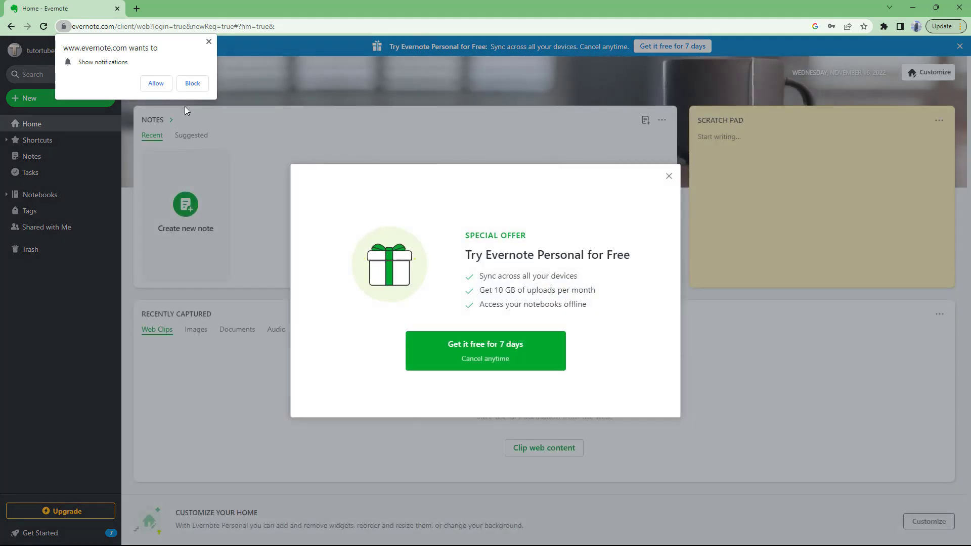
{"action": "left_click", "coordinate": [167, 84]}
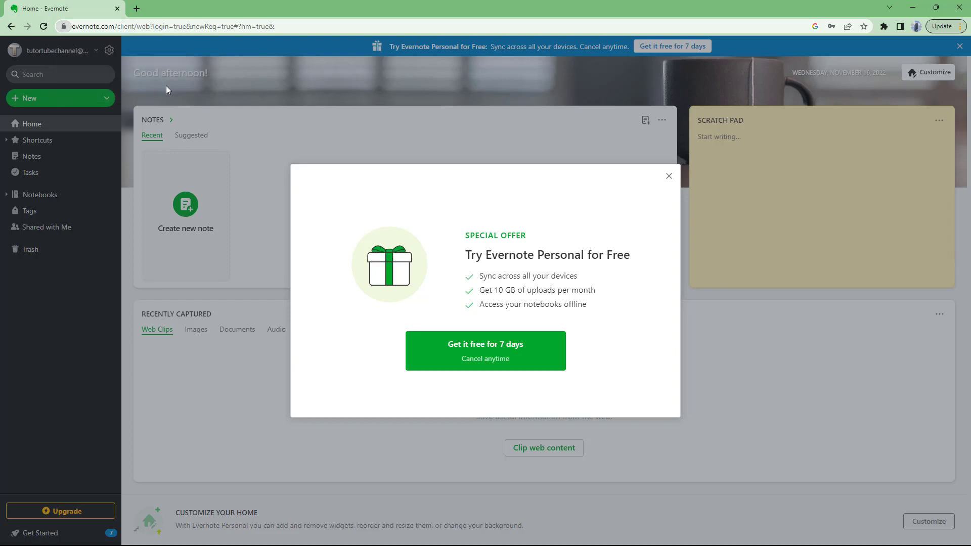
{"action": "left_click", "coordinate": [663, 177]}
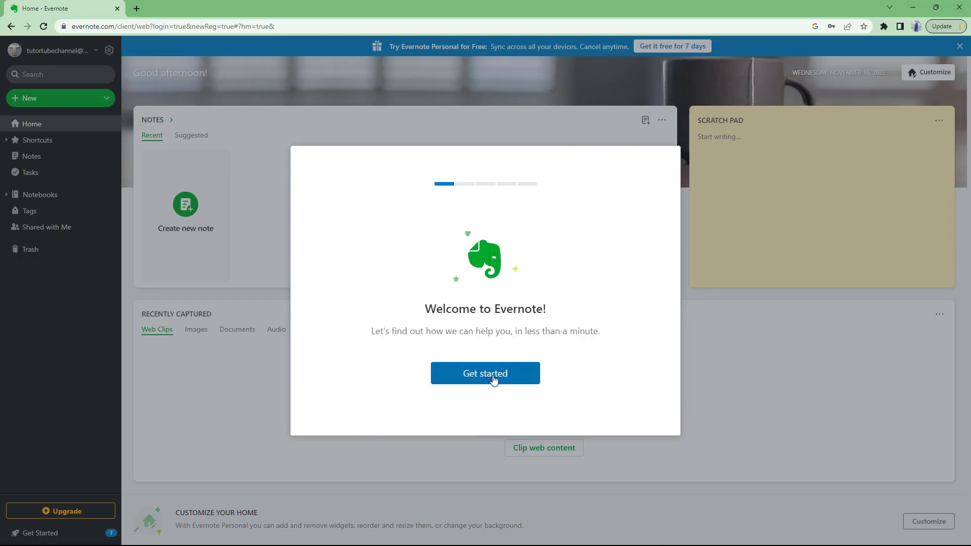
- Answer onboarding as Personal use in Web Browser for Writing, and continue with the free plan
{"action": "left_click", "coordinate": [493, 378]}
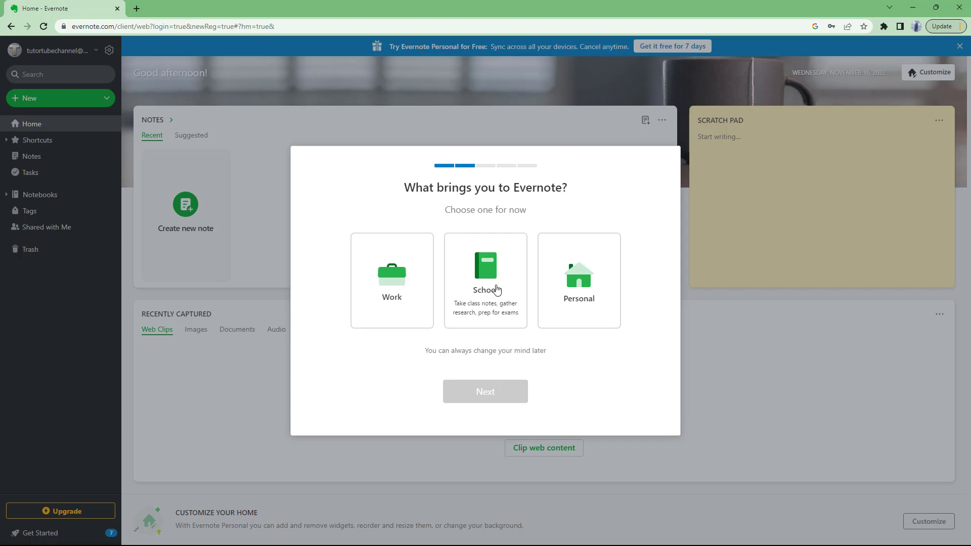
{"action": "left_click", "coordinate": [589, 298]}
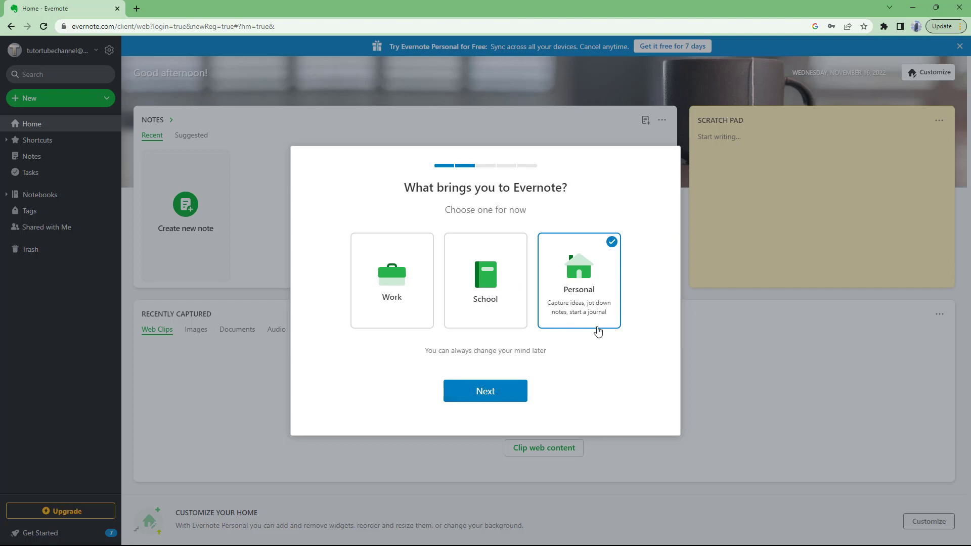
{"action": "left_click", "coordinate": [505, 396]}
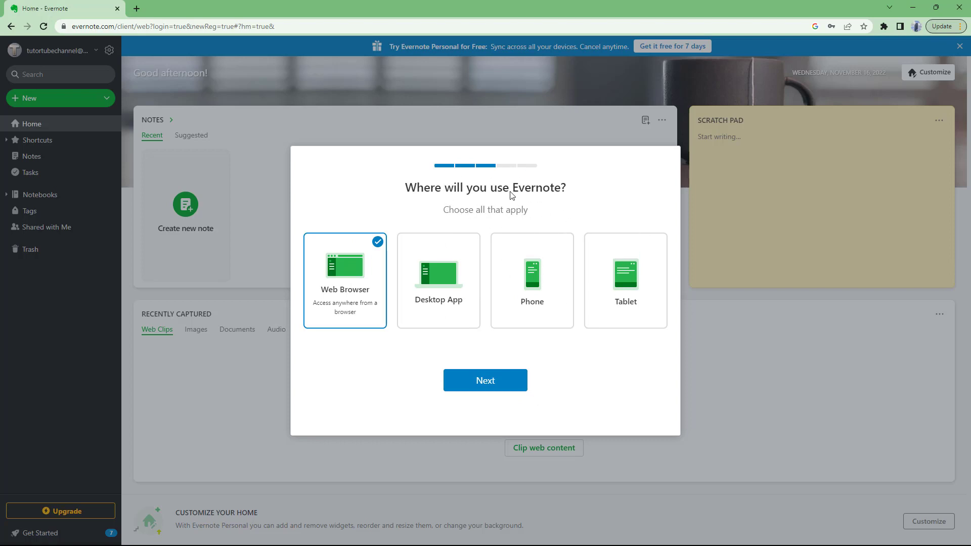
{"action": "left_click", "coordinate": [504, 389]}
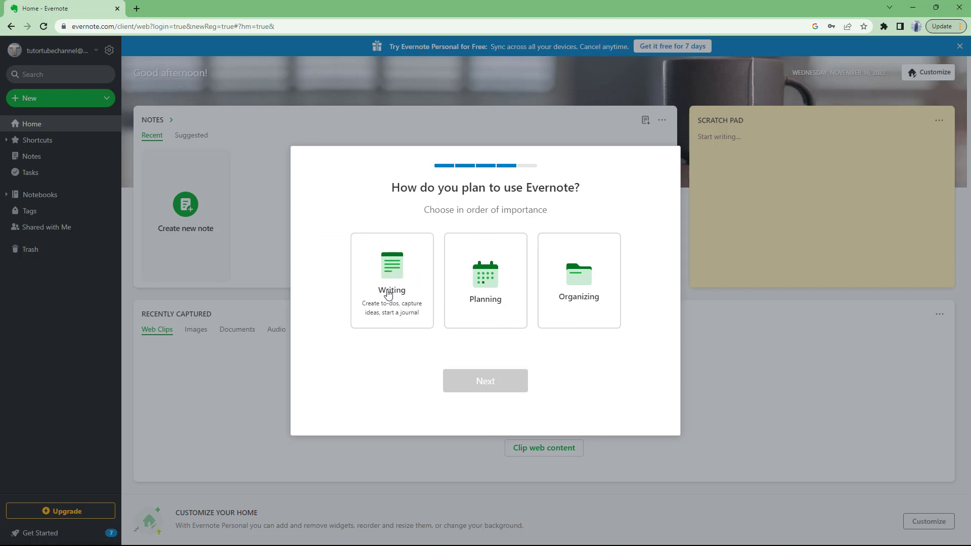
{"action": "left_click", "coordinate": [391, 288]}
{"action": "left_click", "coordinate": [498, 386]}
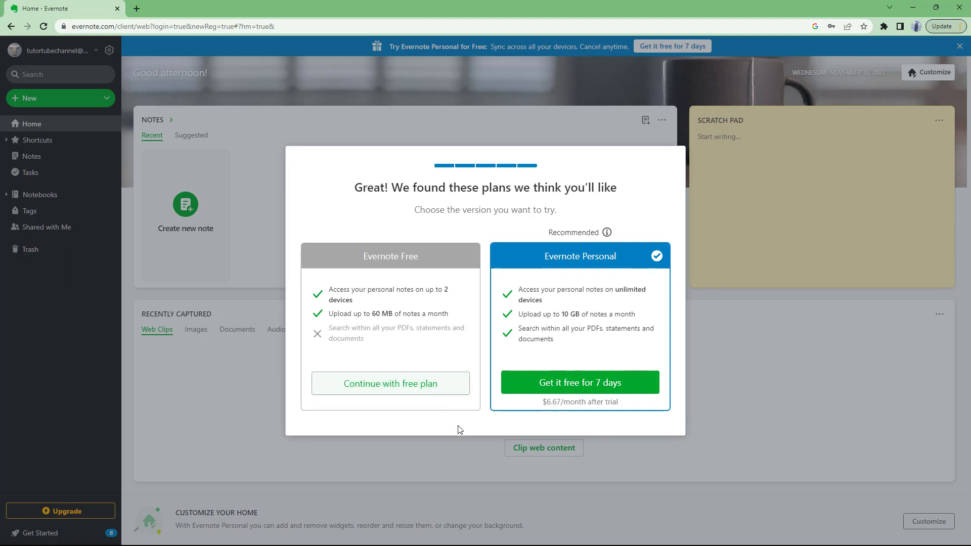
{"action": "left_click", "coordinate": [397, 384]}
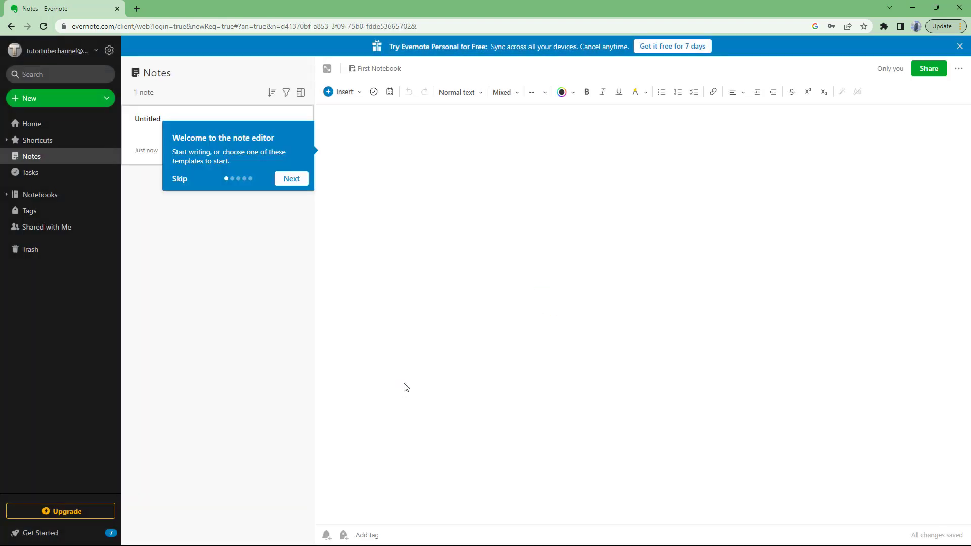
- Step through all the note editor tooltips to Done, then close the Get Started checklist
{"action": "left_click", "coordinate": [296, 183]}
{"action": "left_click", "coordinate": [331, 318]}
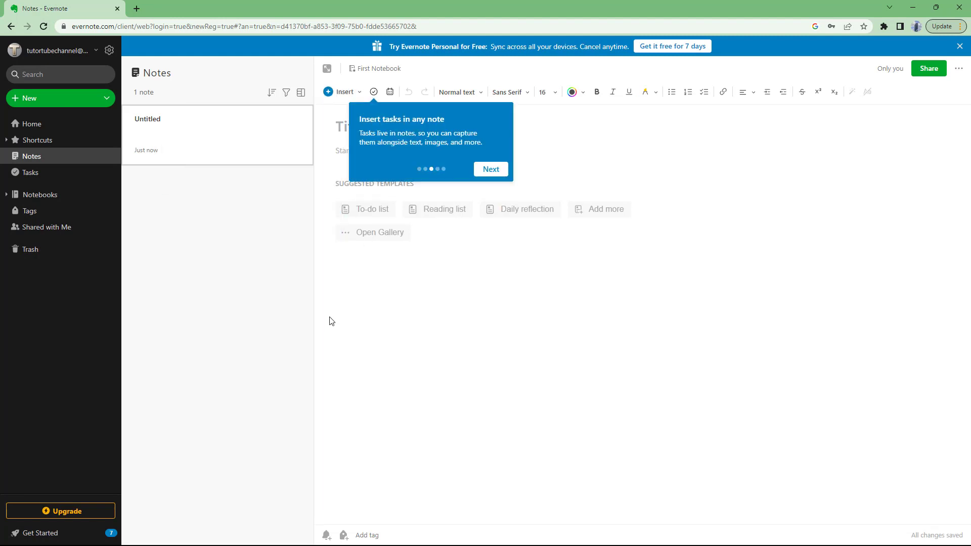
{"action": "left_click", "coordinate": [490, 169]}
{"action": "left_click", "coordinate": [560, 324]}
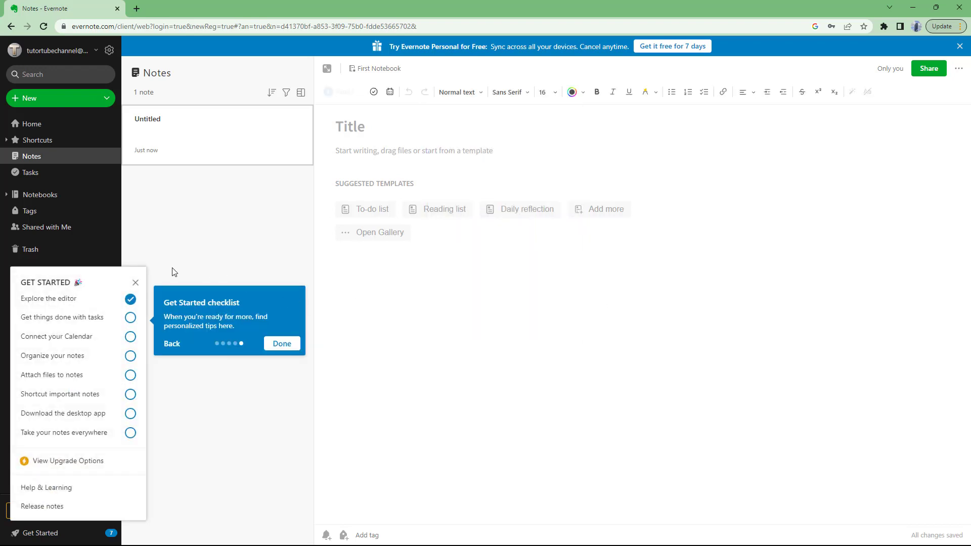
{"action": "left_click", "coordinate": [135, 283]}
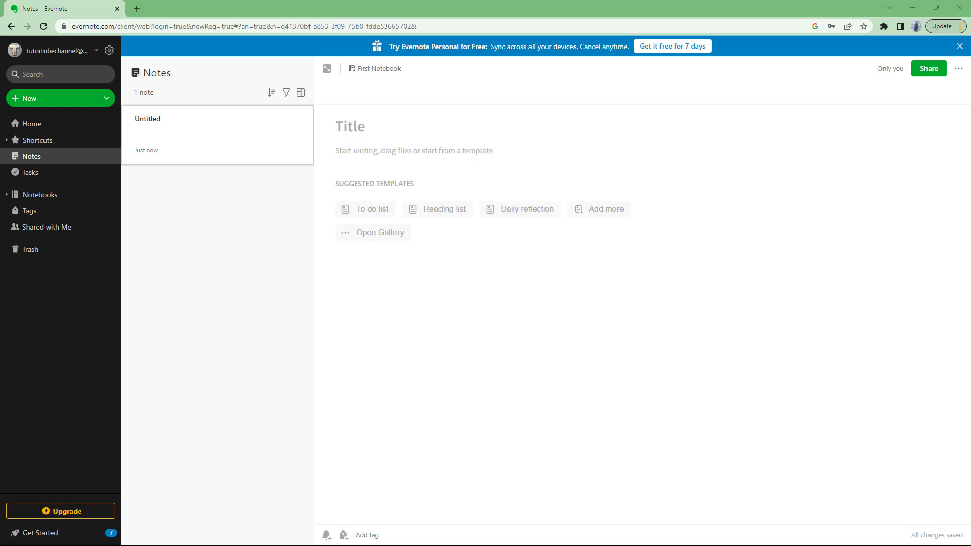
- Move the Gmail window over the note editor and widen it to show the welcome email
{"action": "left_click_drag", "start_coordinate": [968, 192], "coordinate": [414, 106]}
{"action": "left_click_drag", "start_coordinate": [624, 205], "coordinate": [767, 205]}
{"action": "scroll", "coordinate": [513, 274], "scroll_direction": "down", "scroll_amount": 8}
- Read the 'Remember everything. Accomplish anything.' email down to its footer
{"action": "scroll", "coordinate": [512, 275], "scroll_direction": "down", "scroll_amount": 9}
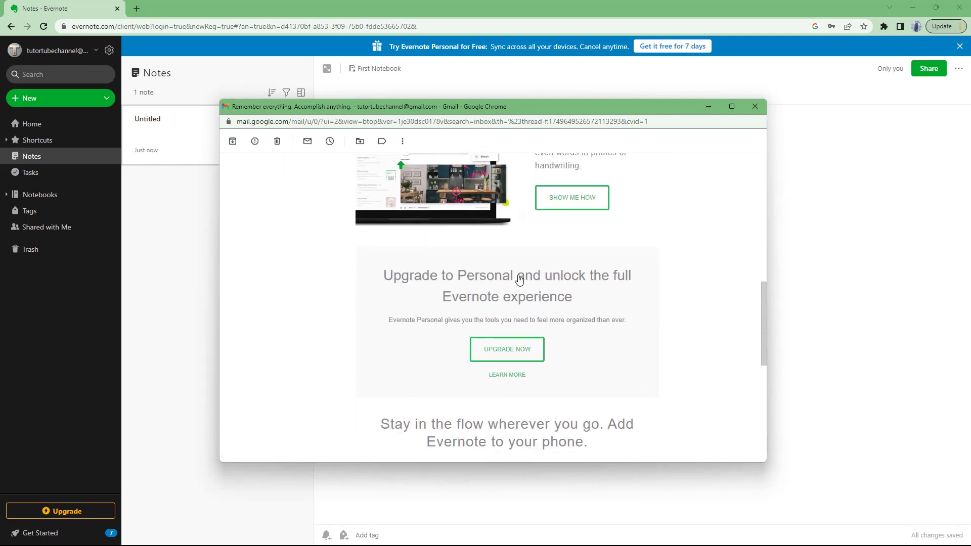
{"action": "scroll", "coordinate": [519, 275], "scroll_direction": "down", "scroll_amount": 5}
{"action": "scroll", "coordinate": [516, 284], "scroll_direction": "up", "scroll_amount": 6}
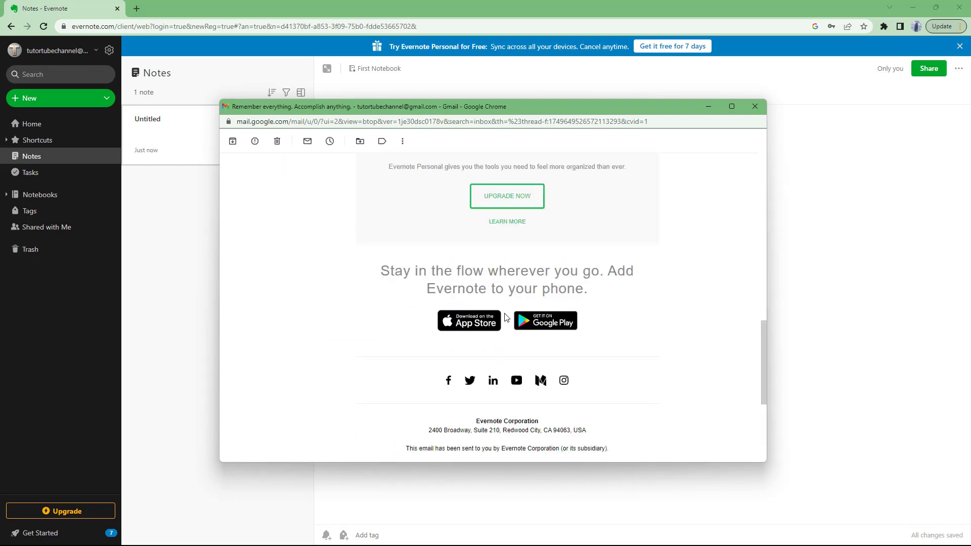
{"action": "scroll", "coordinate": [507, 309], "scroll_direction": "down", "scroll_amount": 5}
{"action": "scroll", "coordinate": [505, 319], "scroll_direction": "up", "scroll_amount": 5}
{"action": "scroll", "coordinate": [505, 345], "scroll_direction": "down", "scroll_amount": 7}
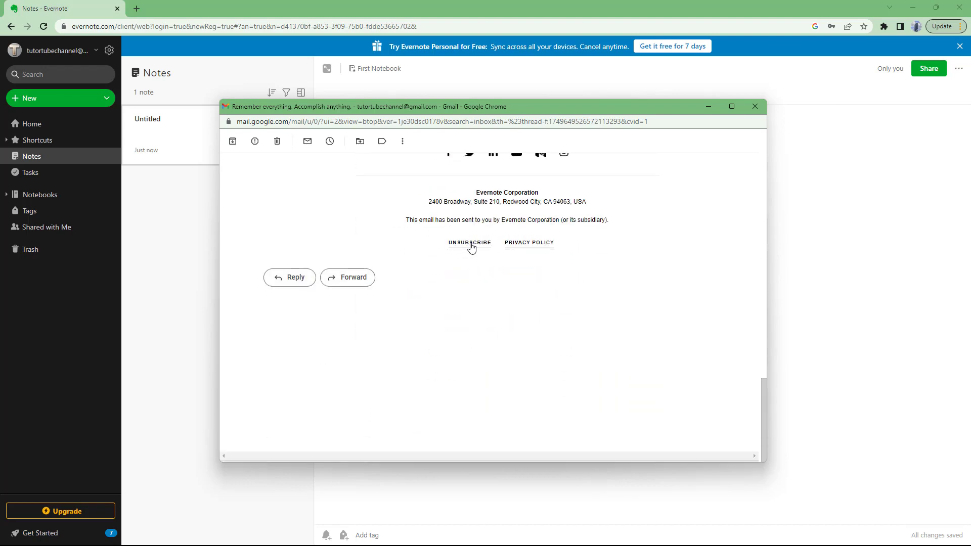
{"action": "scroll", "coordinate": [485, 248], "scroll_direction": "up", "scroll_amount": 7}
{"action": "scroll", "coordinate": [493, 316], "scroll_direction": "down", "scroll_amount": 5}
{"action": "scroll", "coordinate": [495, 354], "scroll_direction": "up", "scroll_amount": 7}
{"action": "scroll", "coordinate": [495, 360], "scroll_direction": "up", "scroll_amount": 8}
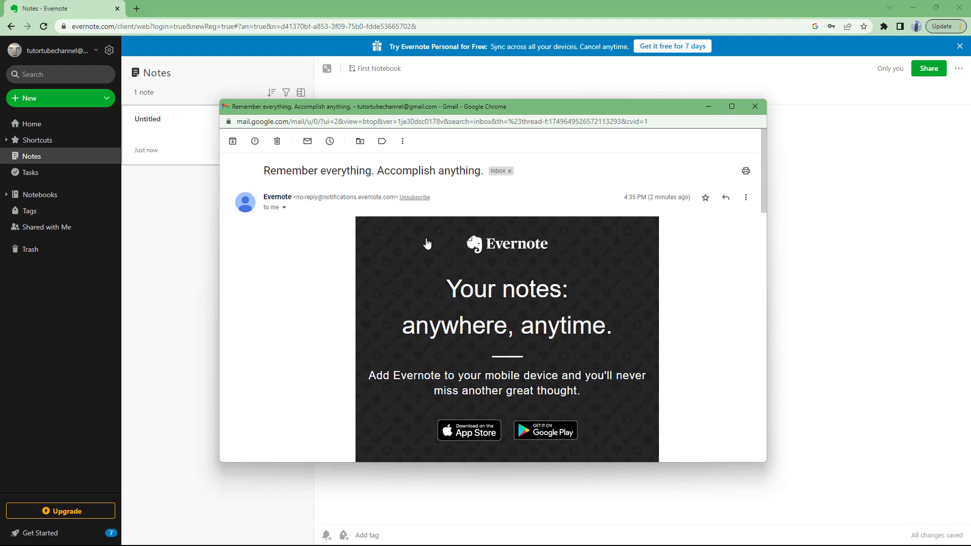
{"action": "scroll", "coordinate": [504, 283], "scroll_direction": "down", "scroll_amount": 8}
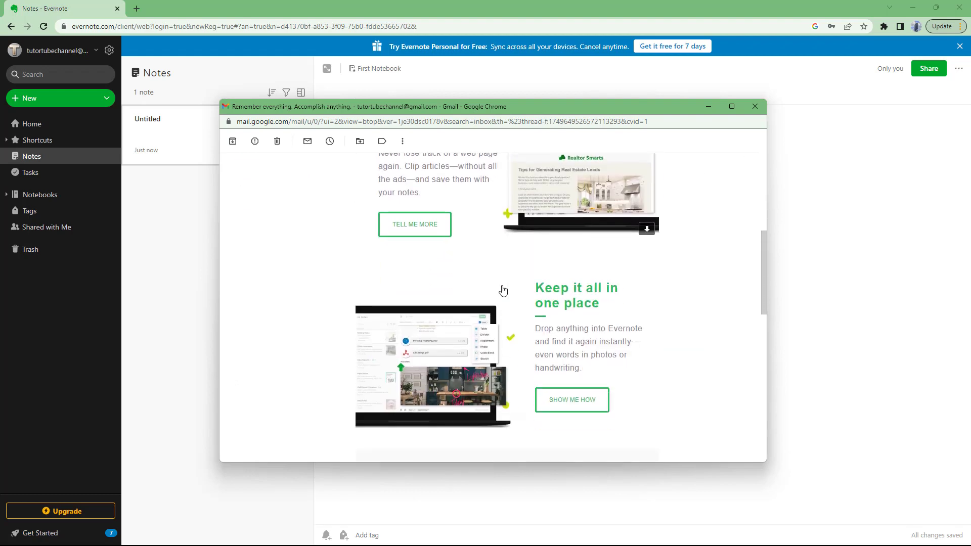
{"action": "scroll", "coordinate": [504, 290], "scroll_direction": "down", "scroll_amount": 3}
{"action": "scroll", "coordinate": [503, 290], "scroll_direction": "down", "scroll_amount": 4}
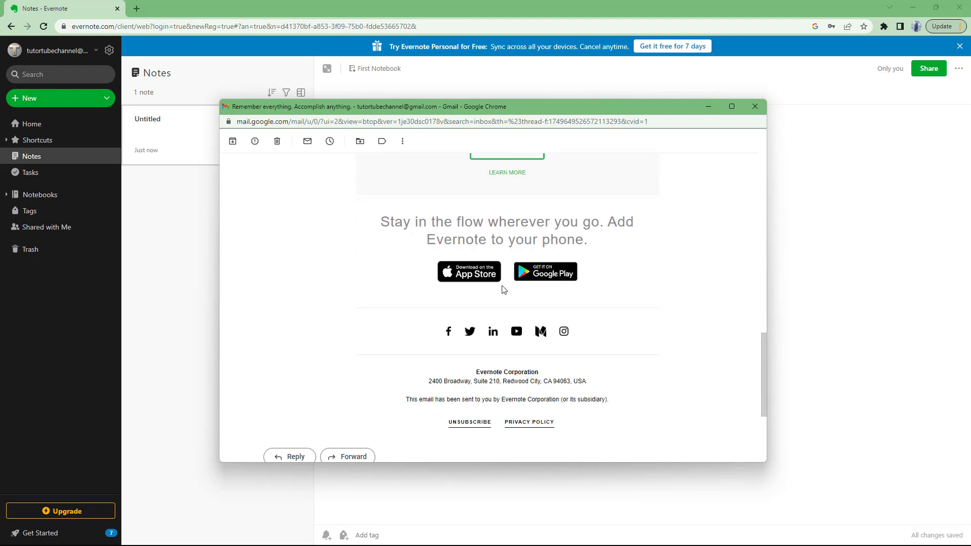